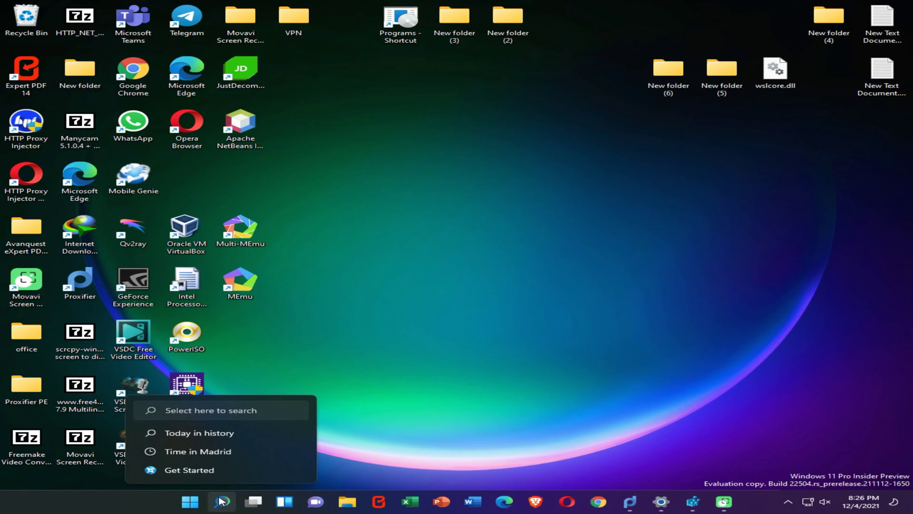
Step: Try the Windows search panel and Start menu, then close them
left_click(223, 501)
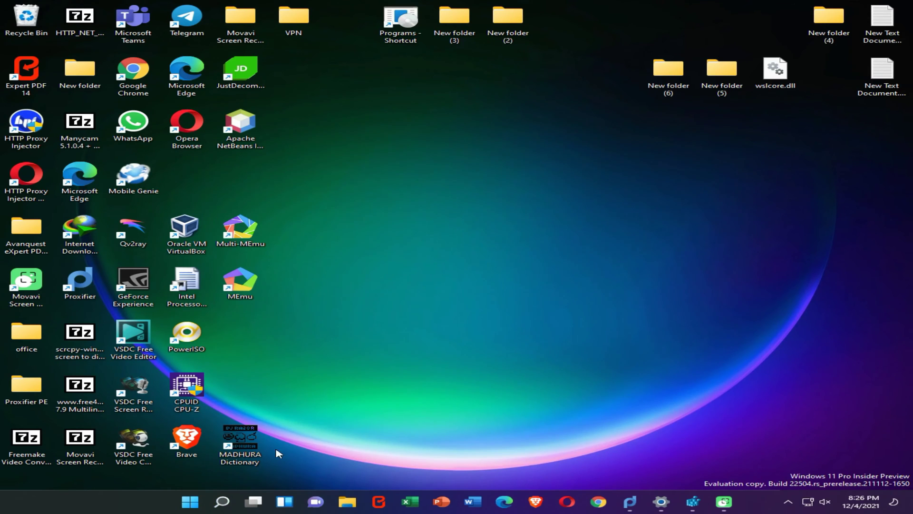
left_click(222, 501)
left_click(190, 502)
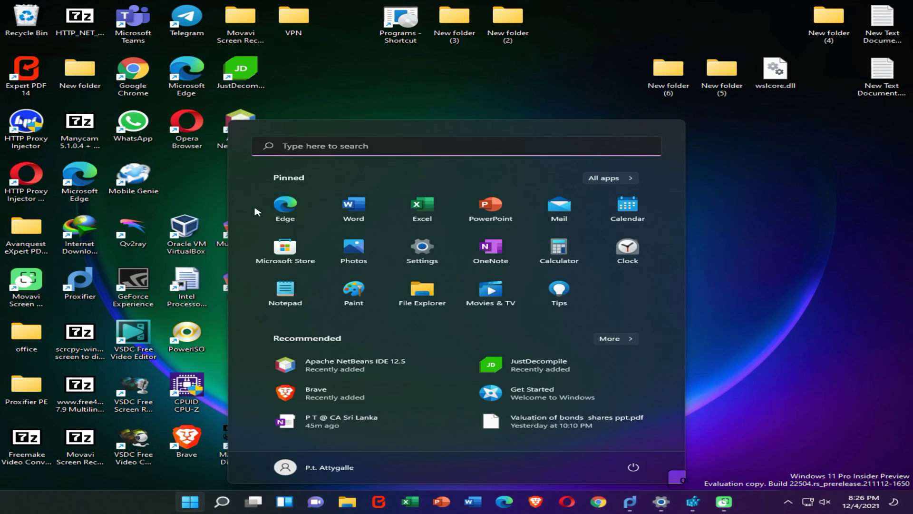
left_click(330, 147)
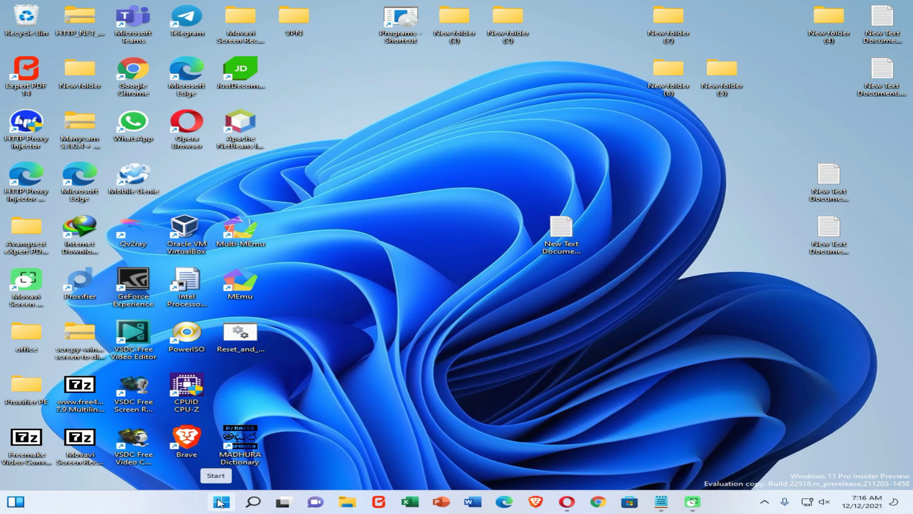
Step: Paste the Cortana Get-AppxPackage | Remove-AppxPackage command from Notepad into admin PowerShell
right_click(221, 502)
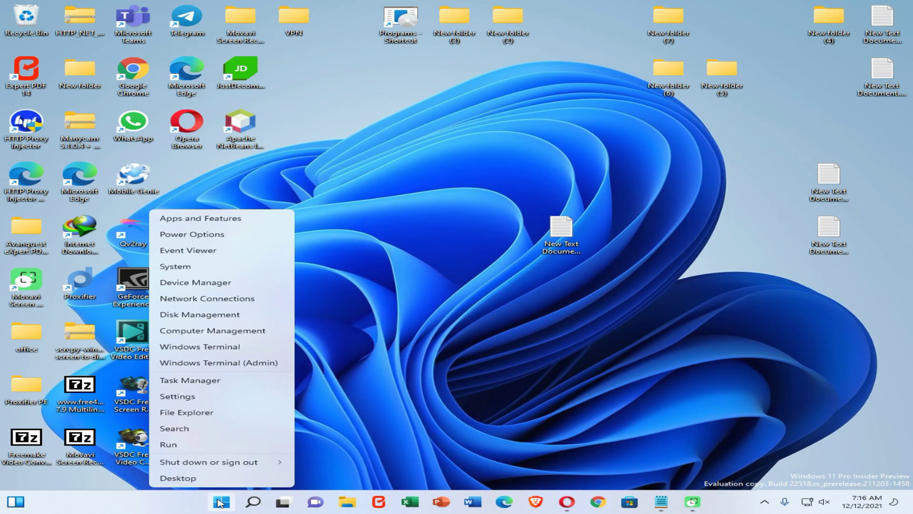
left_click(209, 364)
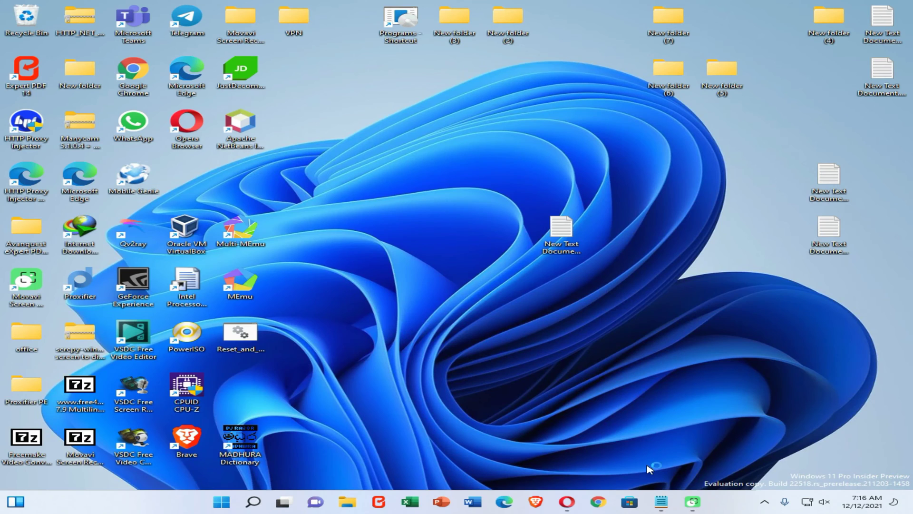
left_click(662, 501)
left_click_drag(469, 118, 67, 118)
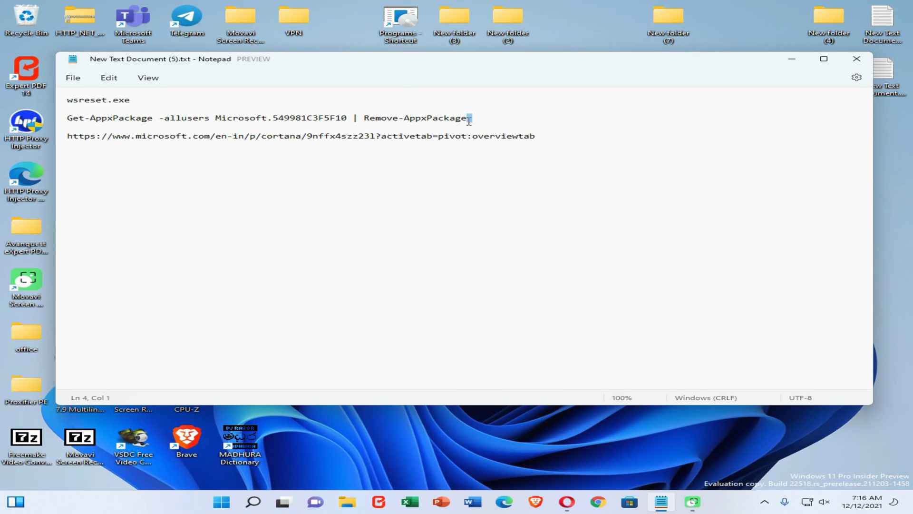
right_click(80, 118)
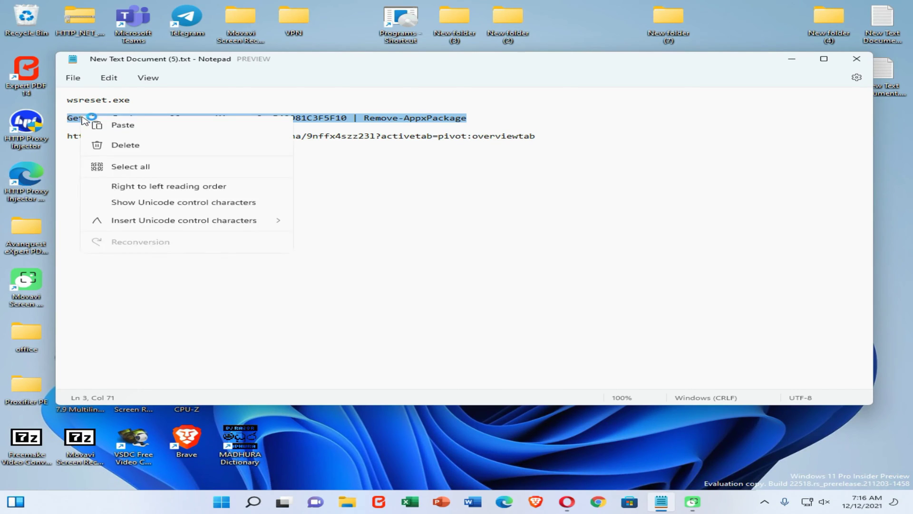
left_click(152, 168)
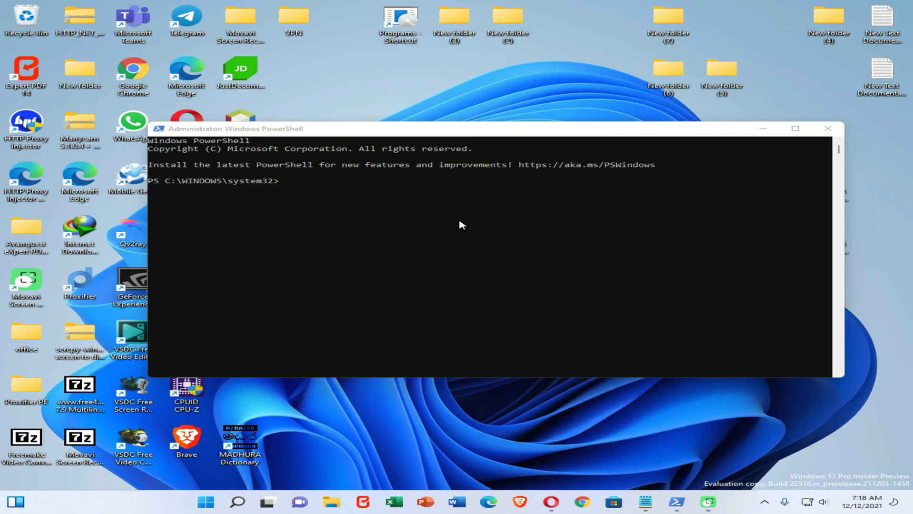
left_click(431, 217)
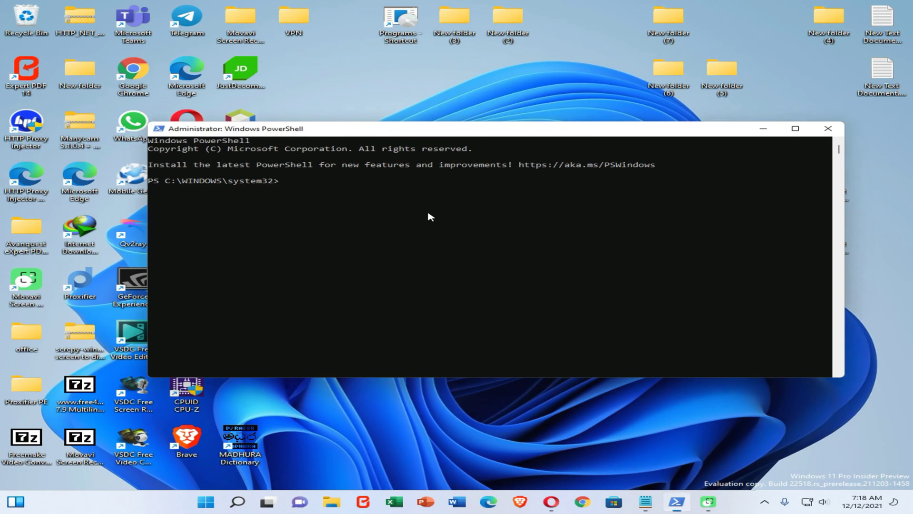
right_click(430, 216)
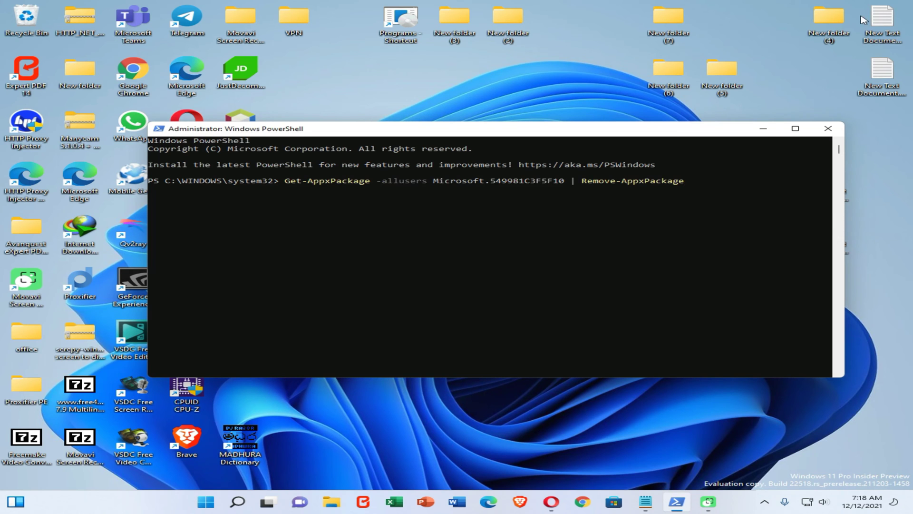
left_click(772, 133)
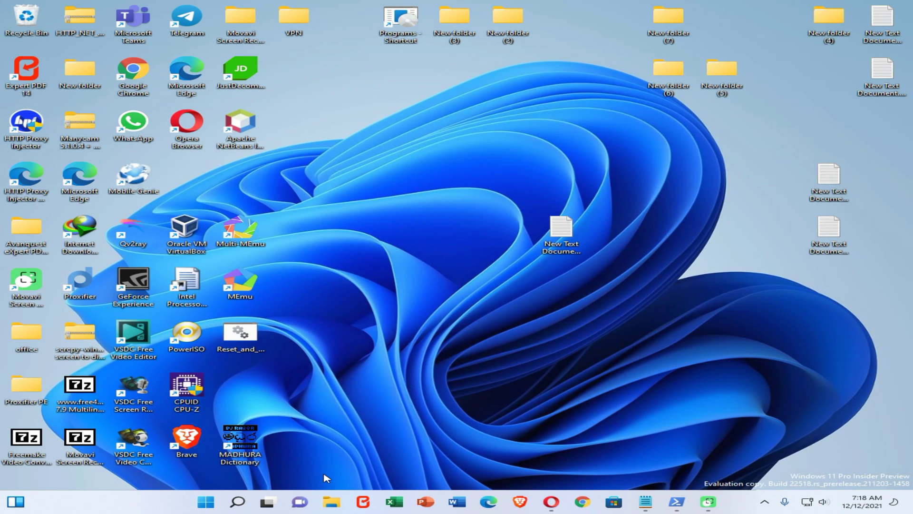
Step: Reach Control Panel through File Explorer and open Indexing Options via an 'index' search
left_click(331, 502)
left_click(265, 204)
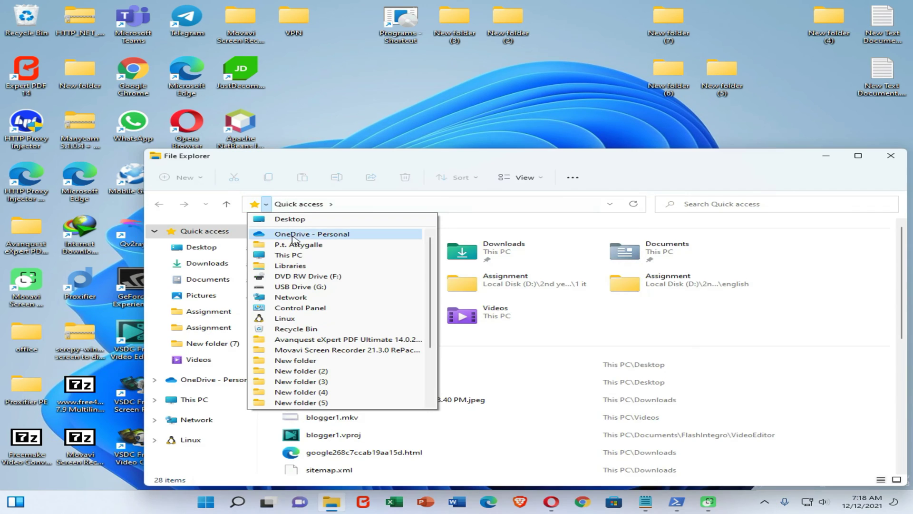
left_click(291, 307)
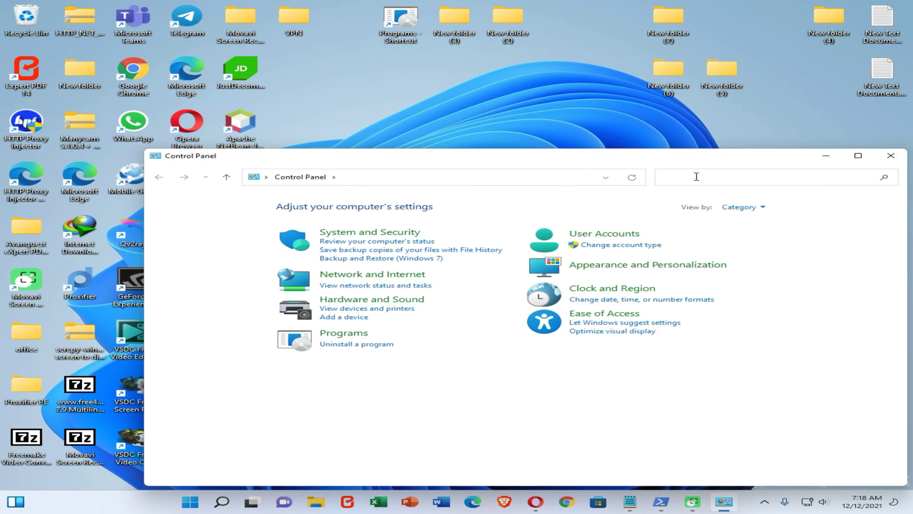
type("ind")
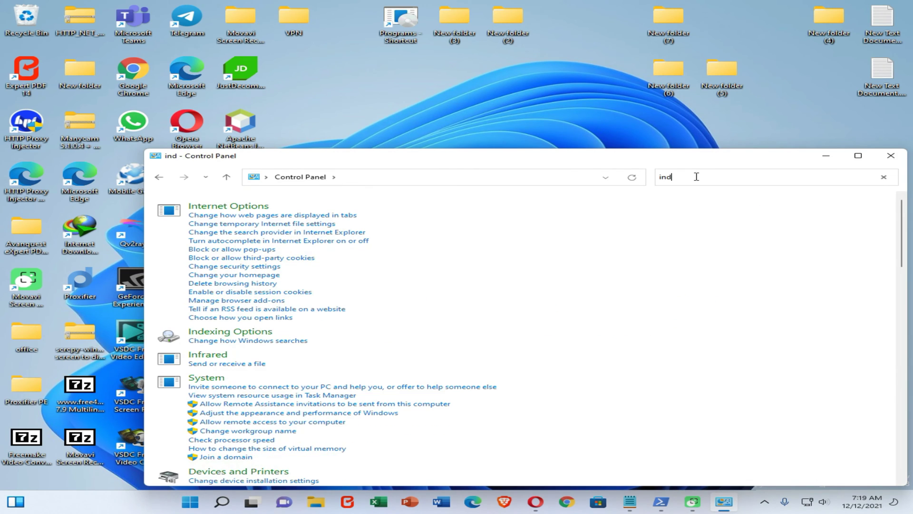
type("ex")
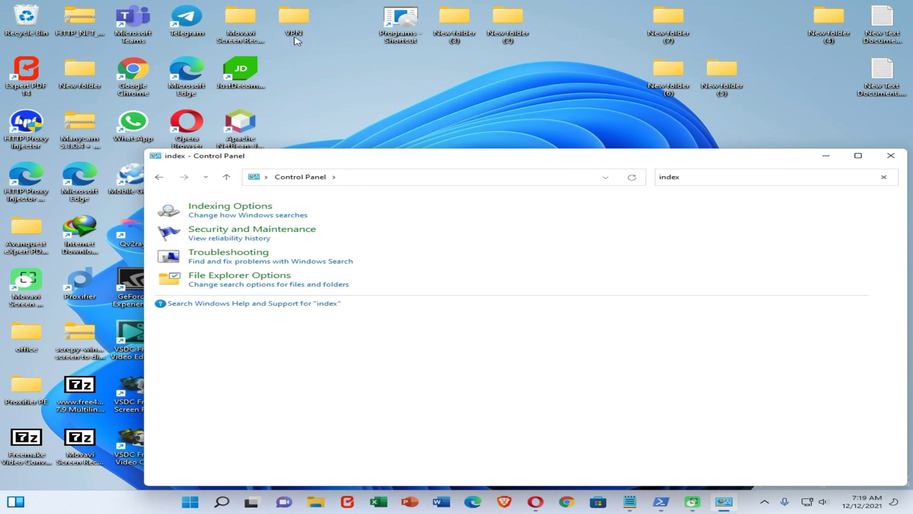
left_click(232, 209)
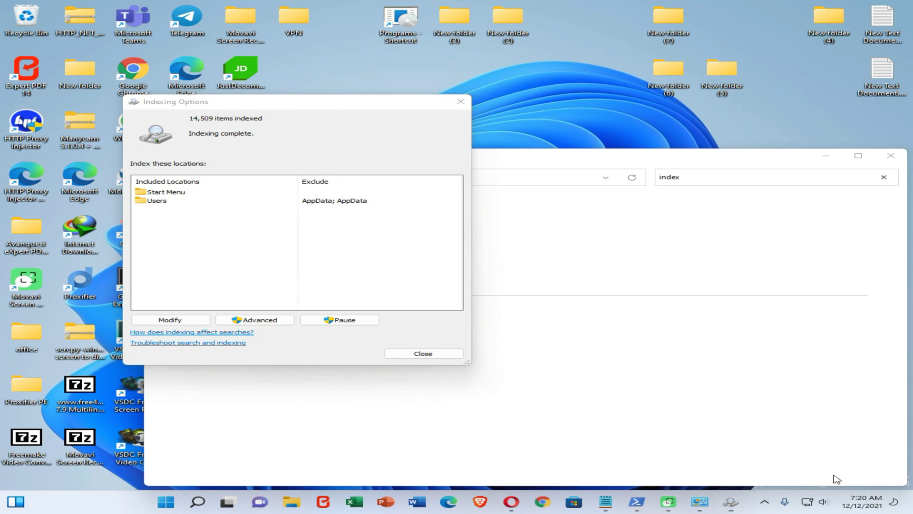
Step: After reviewing indexed locations, set the index location to a new C:\search2 folder
left_click(161, 320)
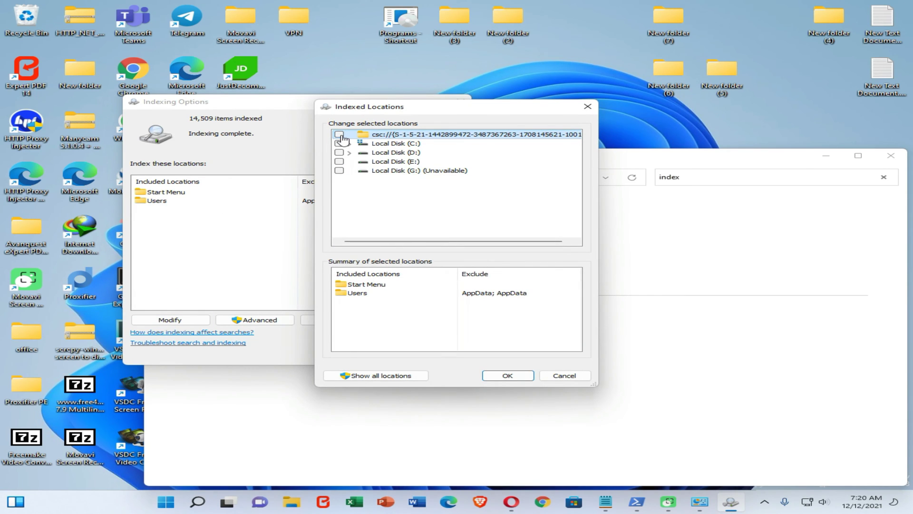
left_click(507, 375)
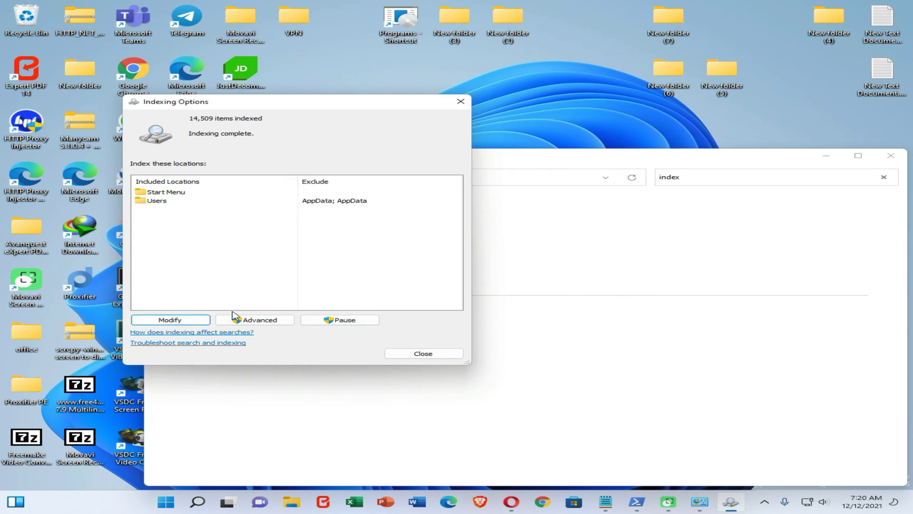
left_click(266, 323)
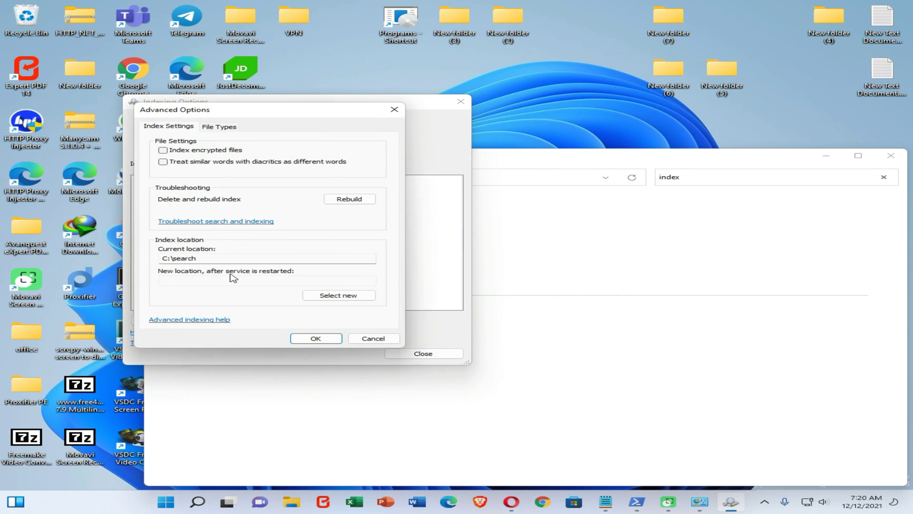
left_click(335, 297)
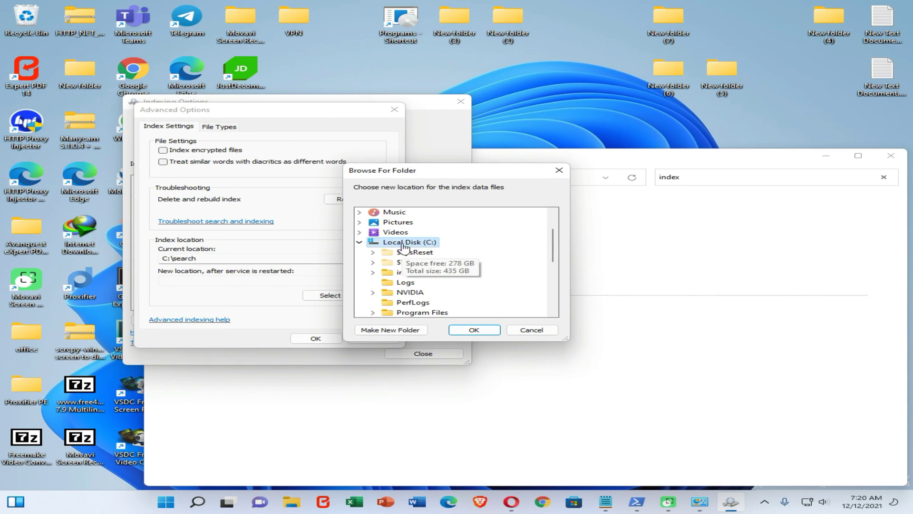
left_click(407, 242)
right_click(407, 242)
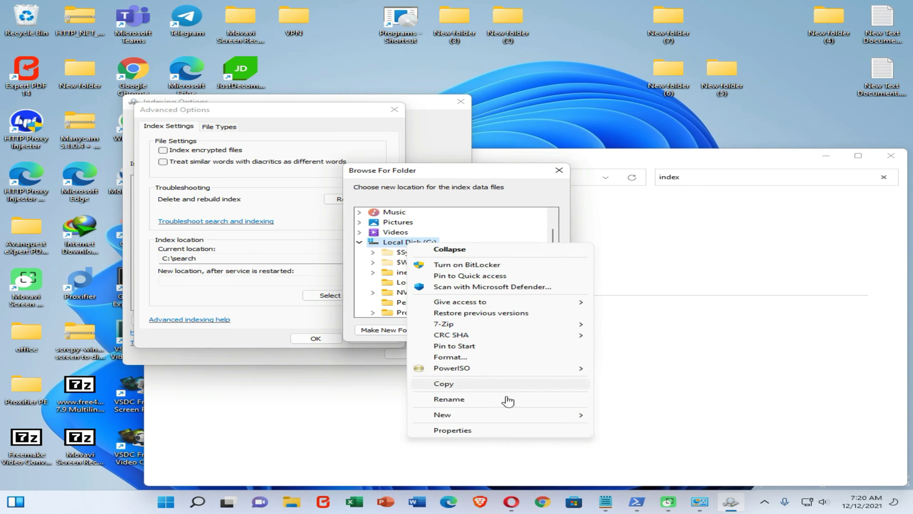
mouse_move(457, 415)
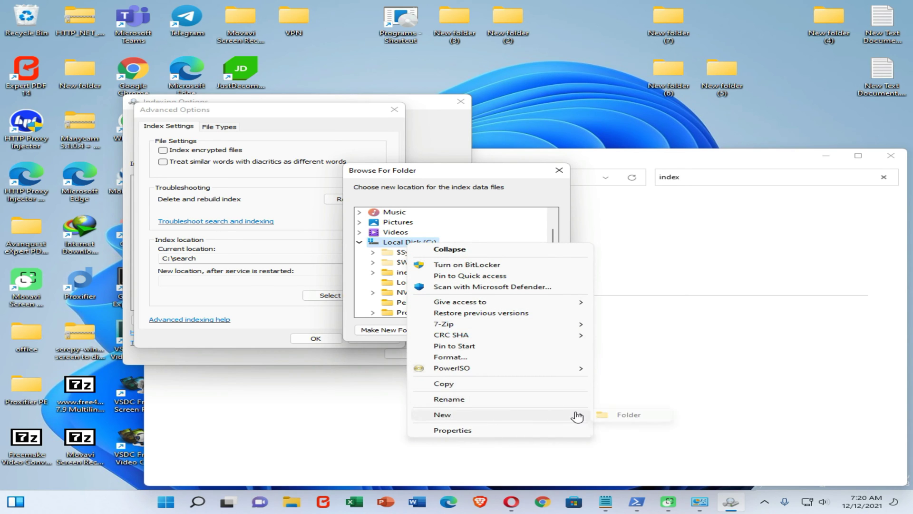
left_click(626, 414)
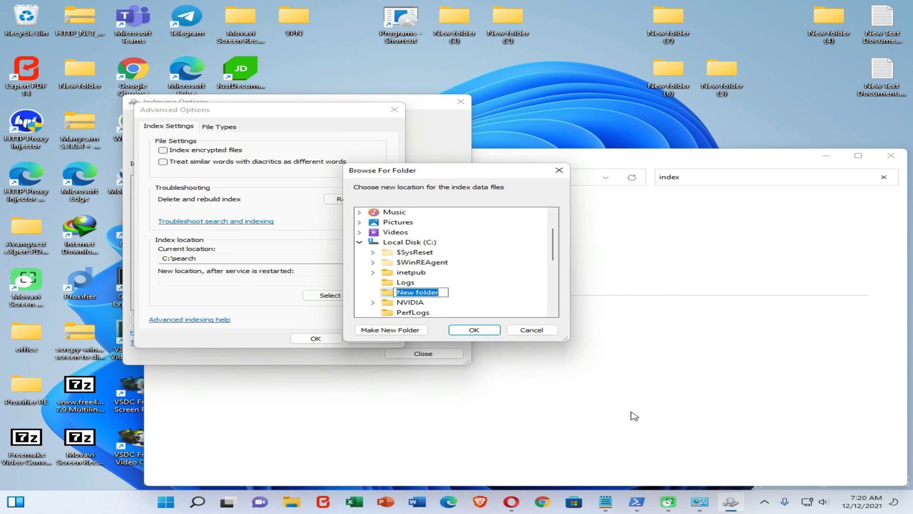
type("search2")
key("Return")
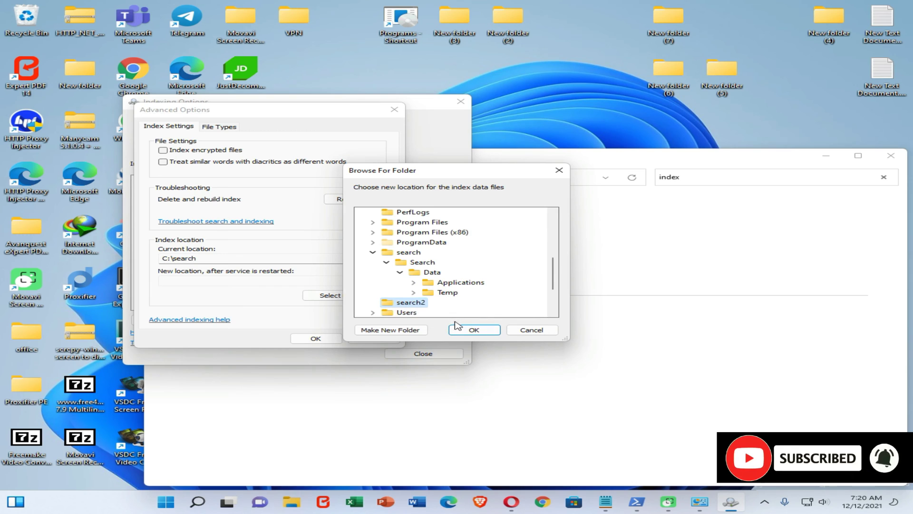
left_click(475, 331)
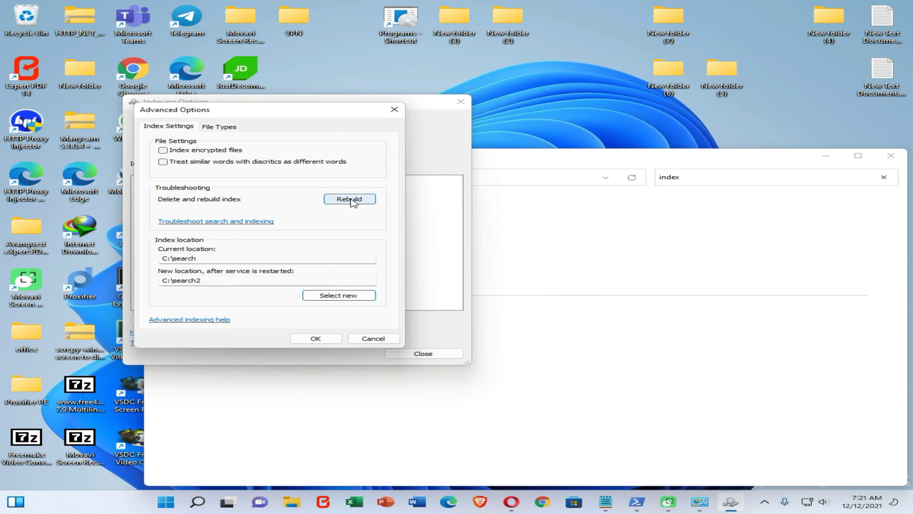
Step: Confirm a full rebuild of the search index and move the Indexing Options window aside
left_click(352, 202)
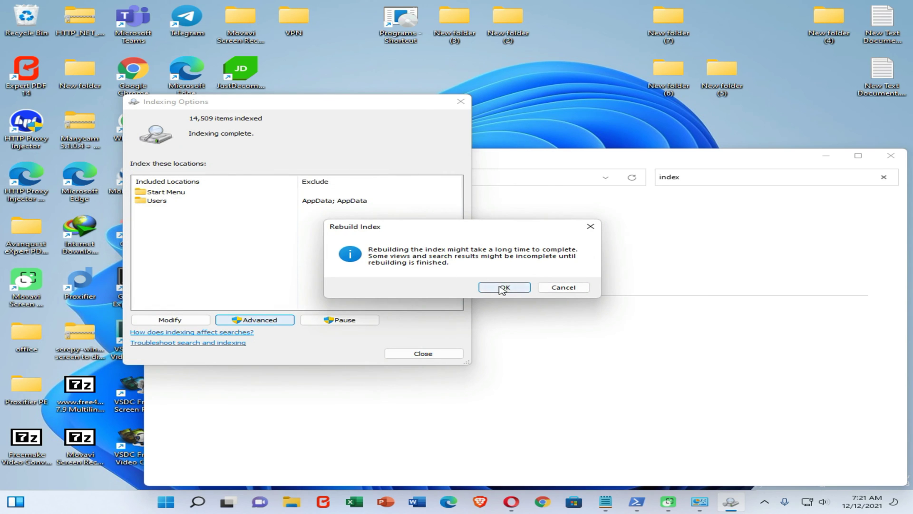
left_click(502, 288)
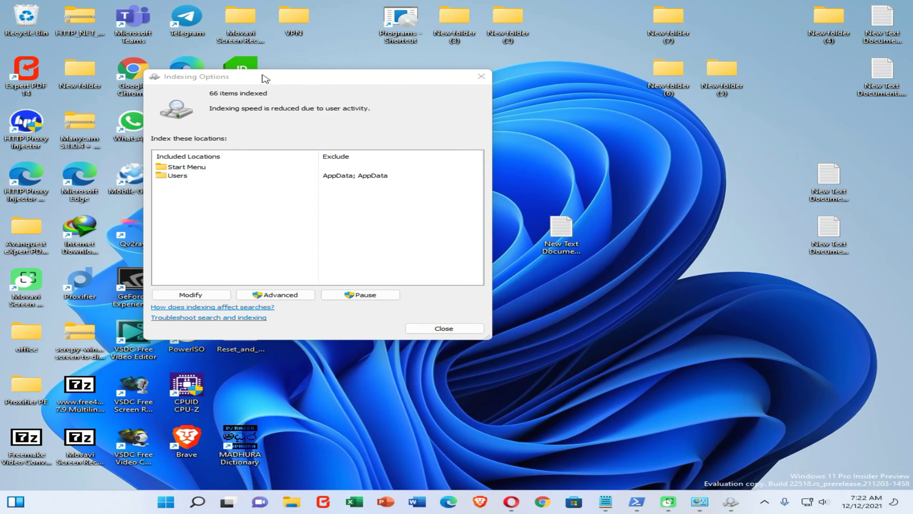
left_click_drag(265, 85, 368, 93)
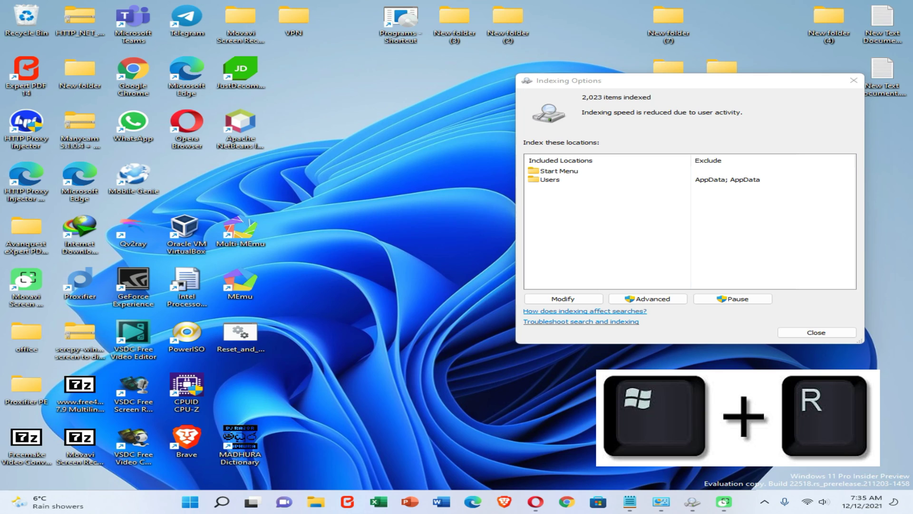
Step: Run wsreset.exe from the Run box to clear the Microsoft Store cache
key("super+r")
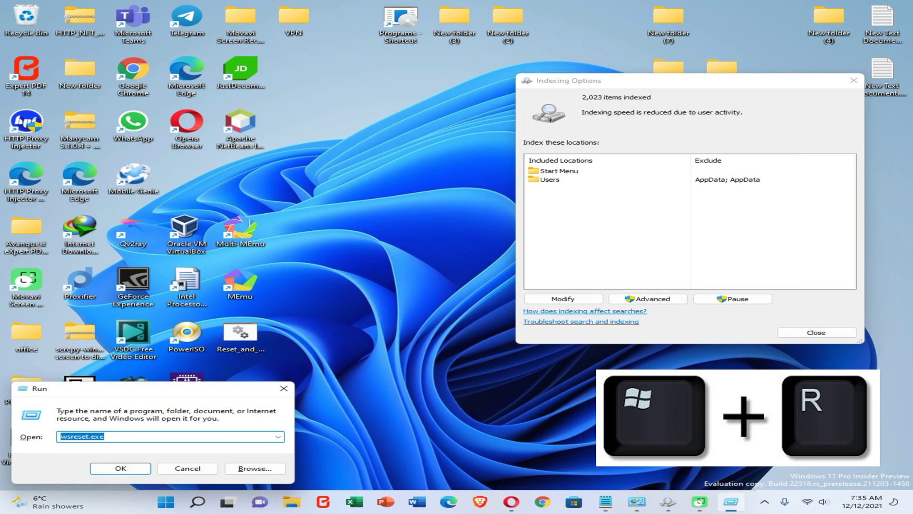
left_click(104, 436)
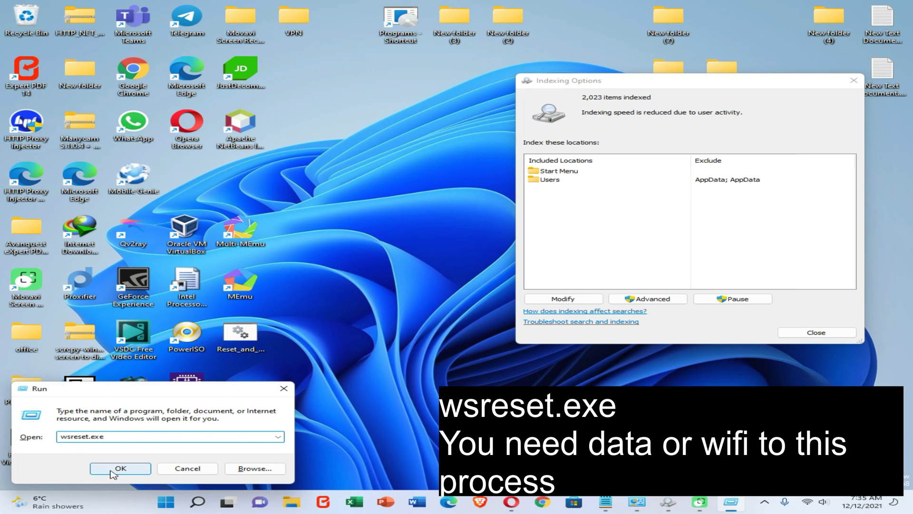
left_click(114, 472)
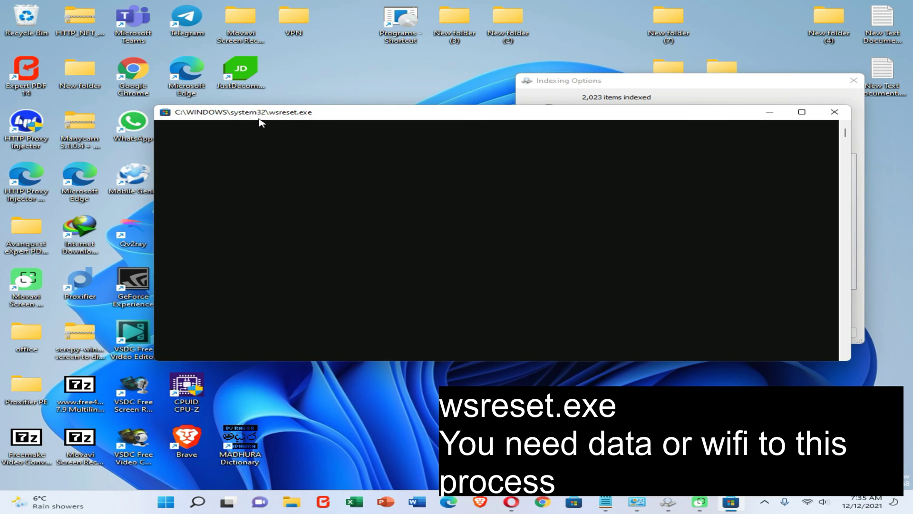
left_click_drag(299, 114, 214, 96)
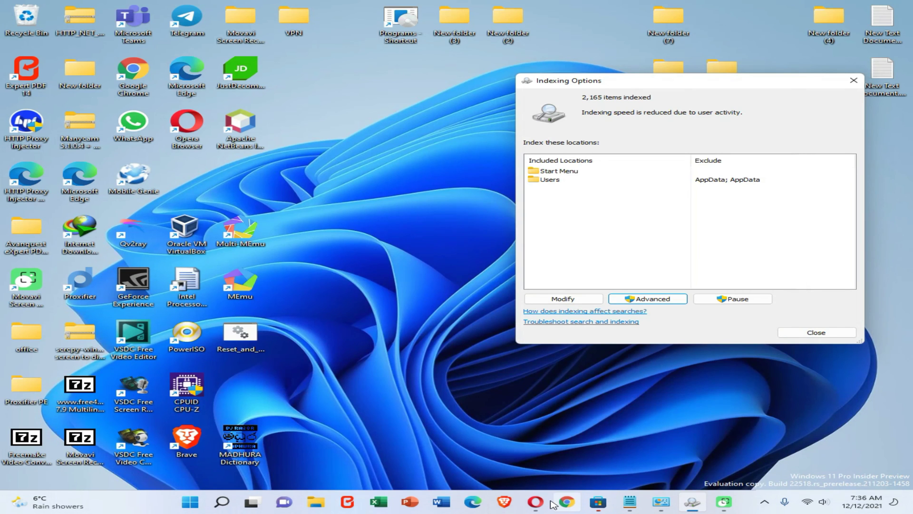
Step: From Opera's Cortana page, open Cortana's Microsoft Store listing, then close the Store
left_click(536, 502)
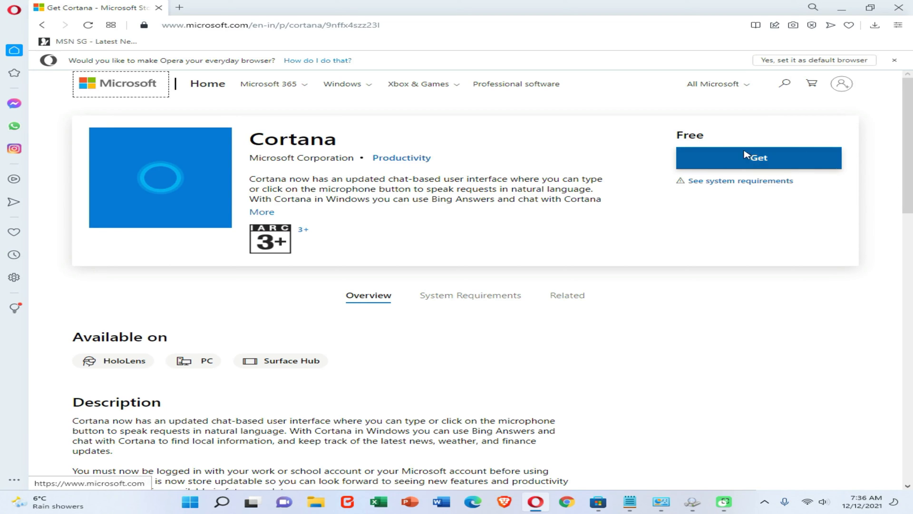
left_click(759, 159)
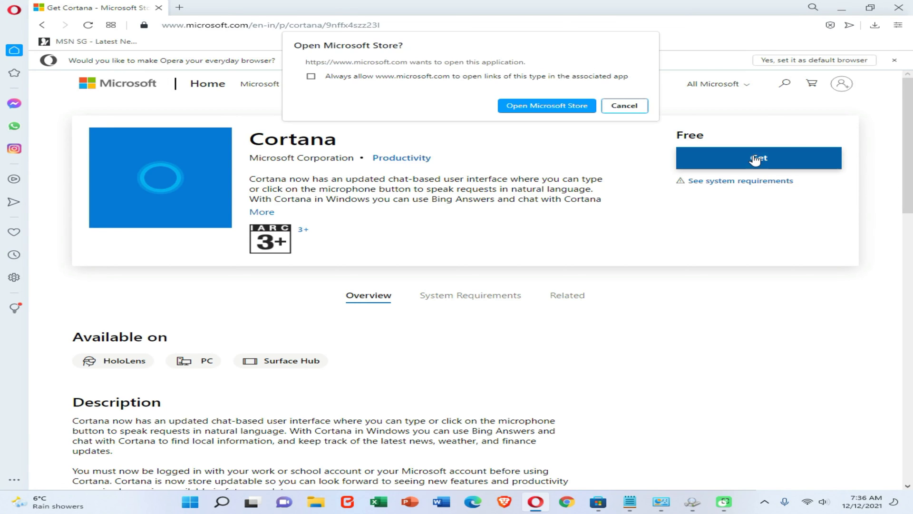
left_click(546, 106)
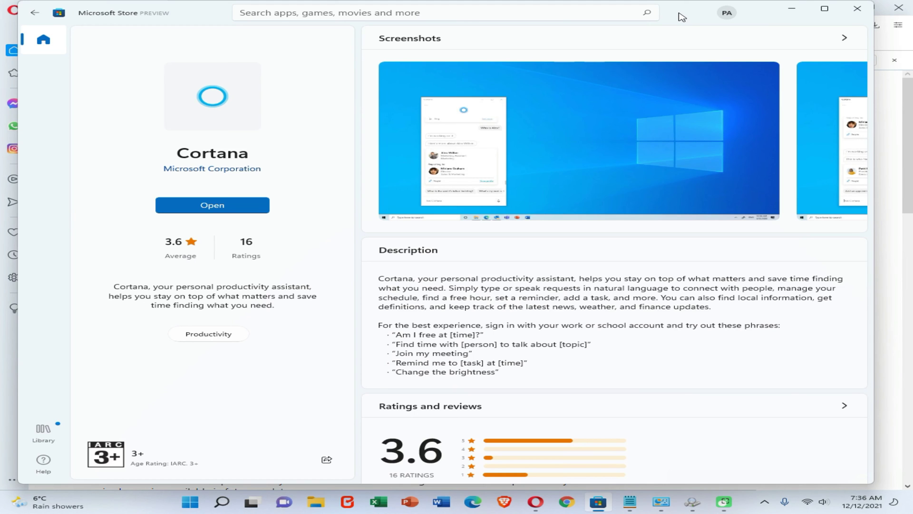
left_click(868, 9)
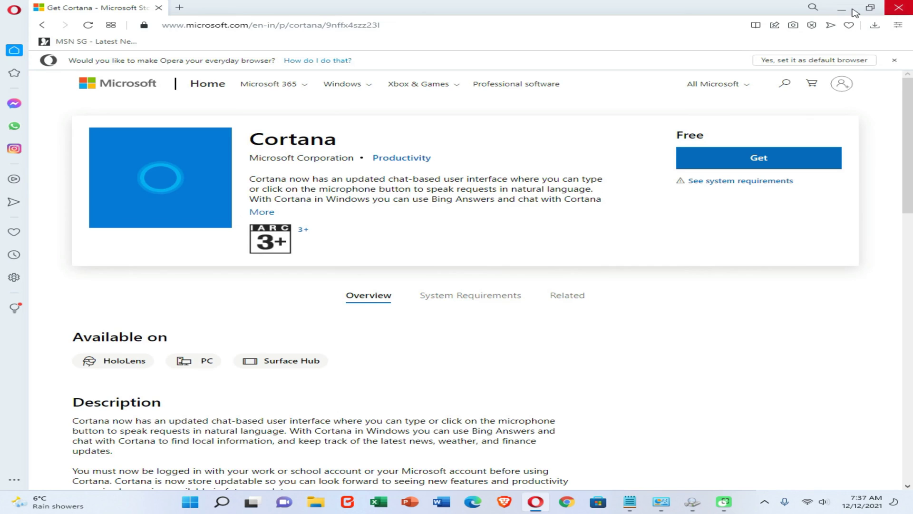
Step: Minimize Opera, test Windows search with a cleared 'se' query, and reopen the search panel
left_click(843, 9)
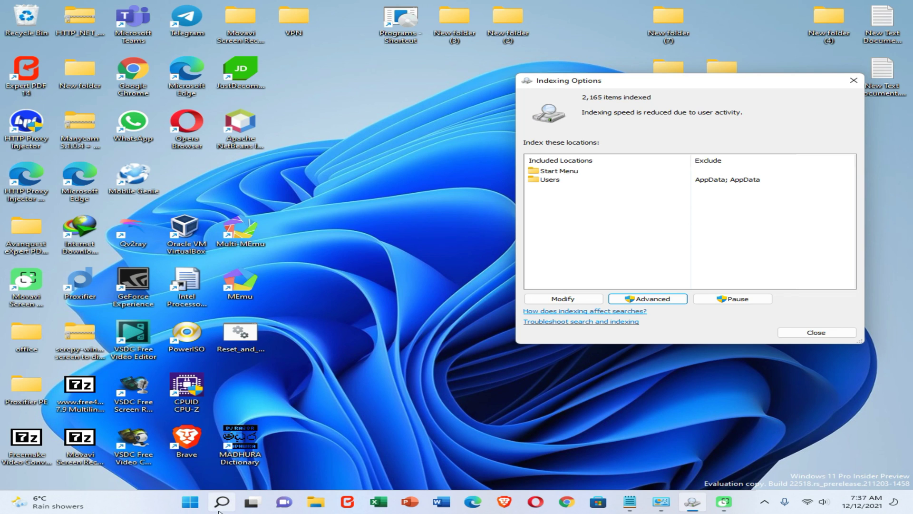
left_click(222, 501)
type("se")
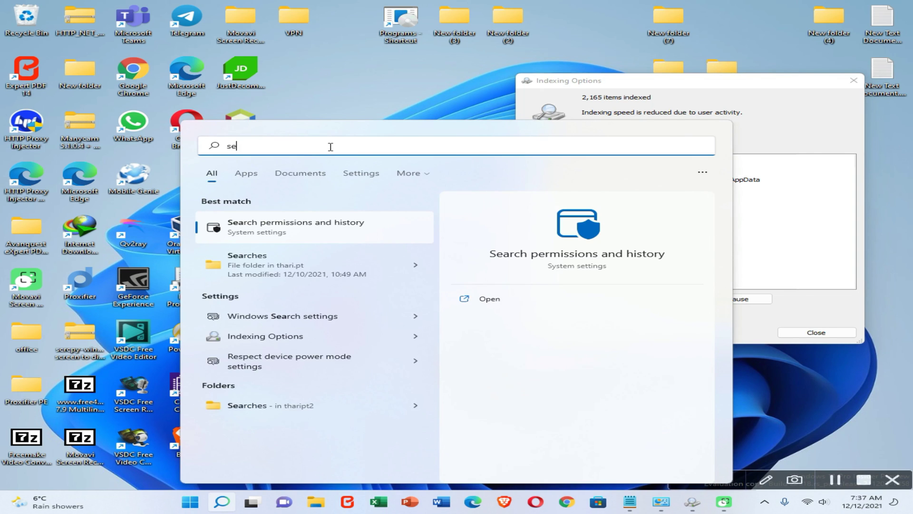
key("BackSpace")
key("BackSpace")
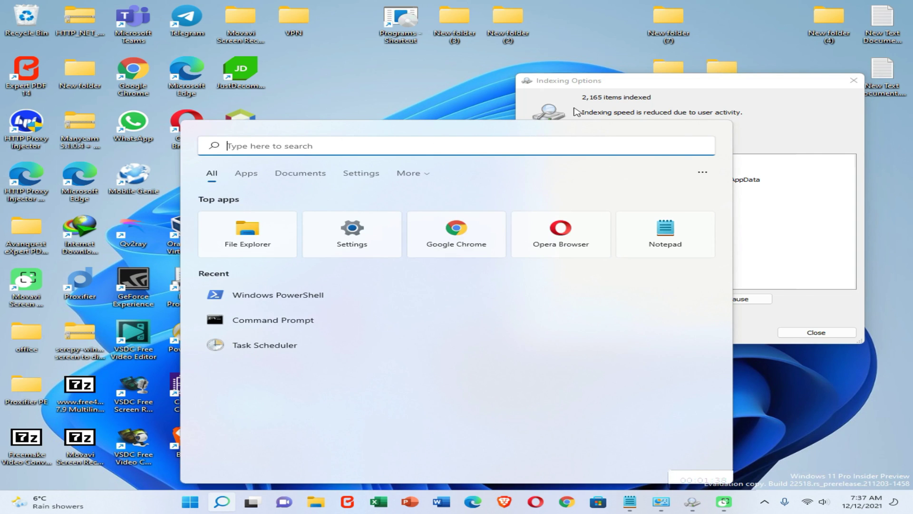
left_click(660, 84)
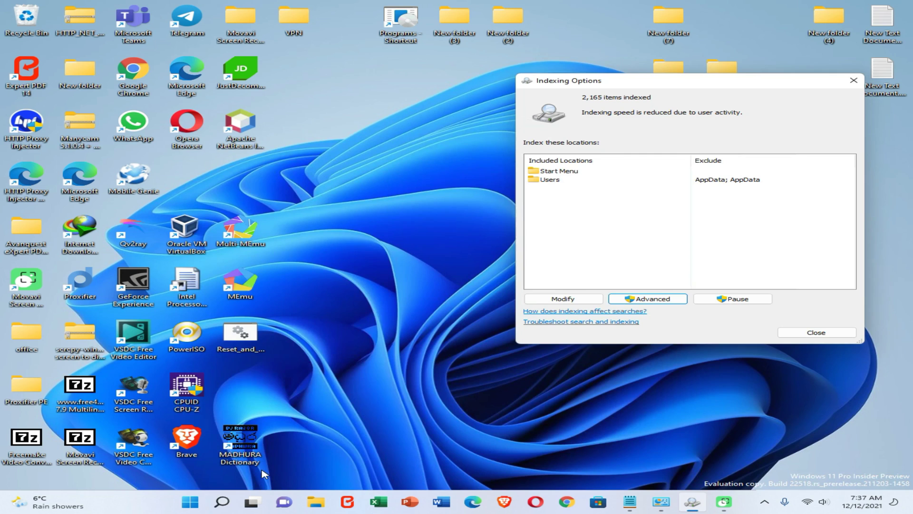
left_click(223, 500)
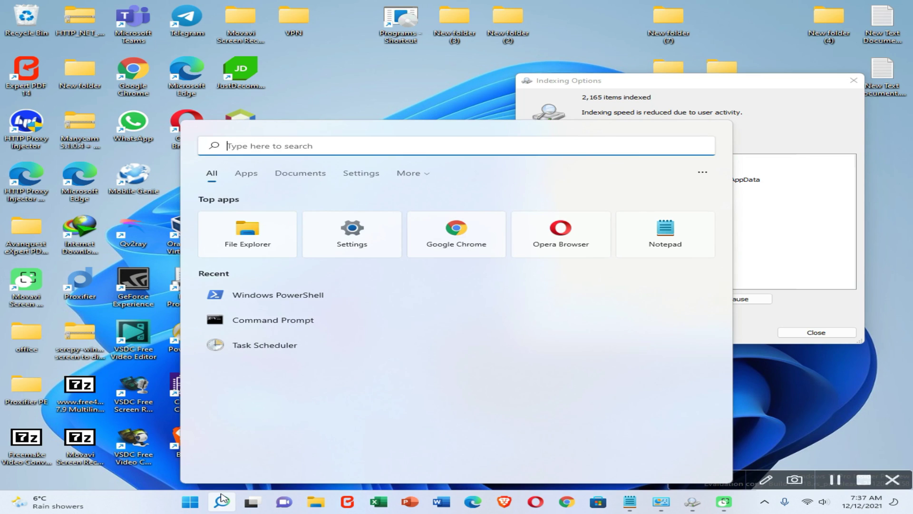